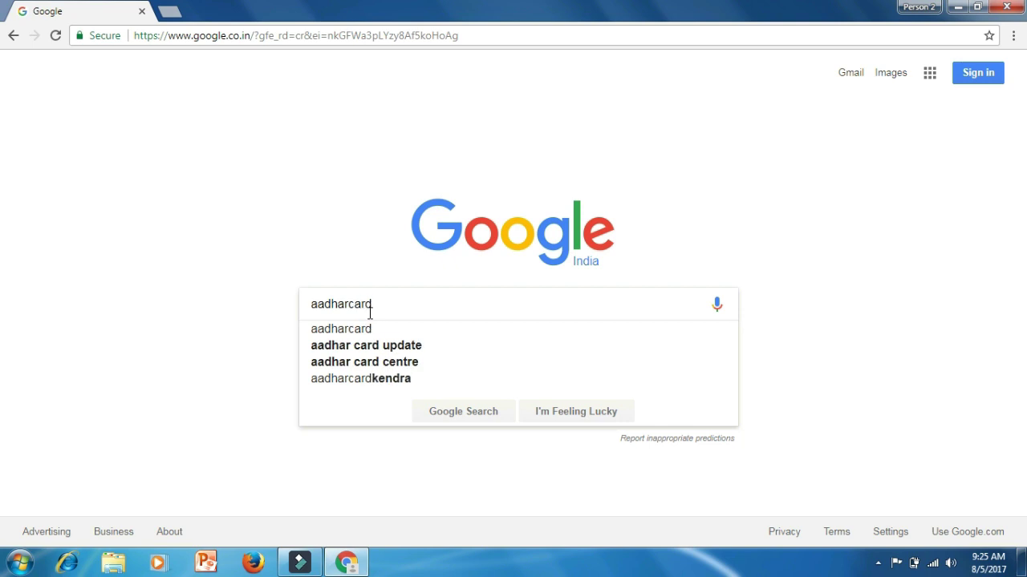
Search Google for aadharcard, then go back and search for uidai instead.
key("Return")
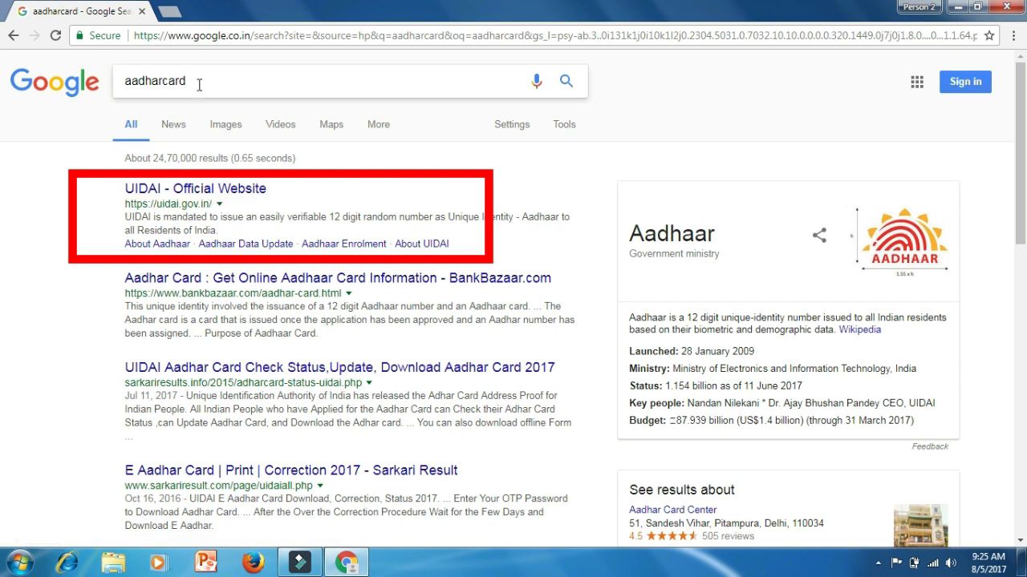
left_click(12, 36)
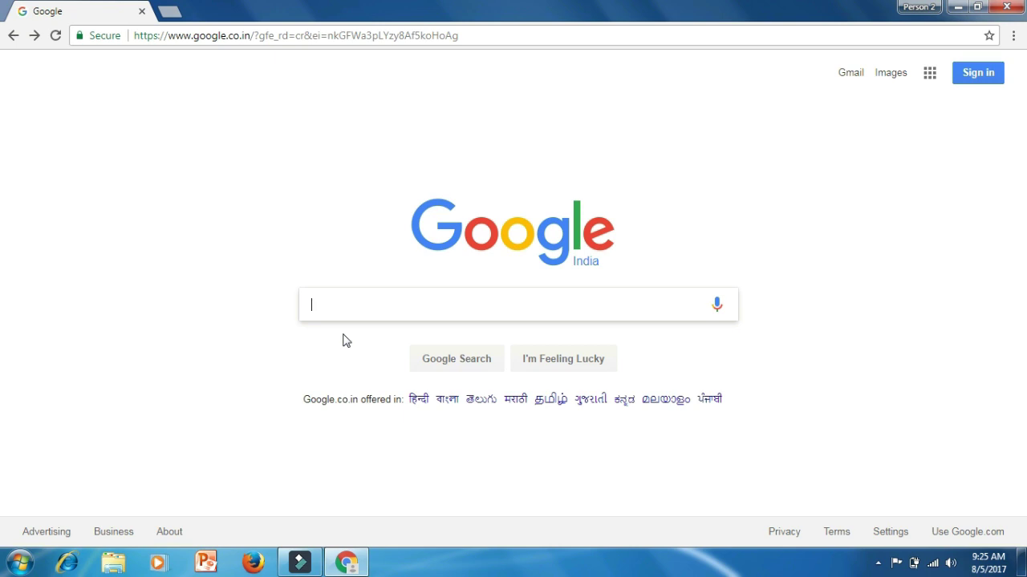
type("uidai")
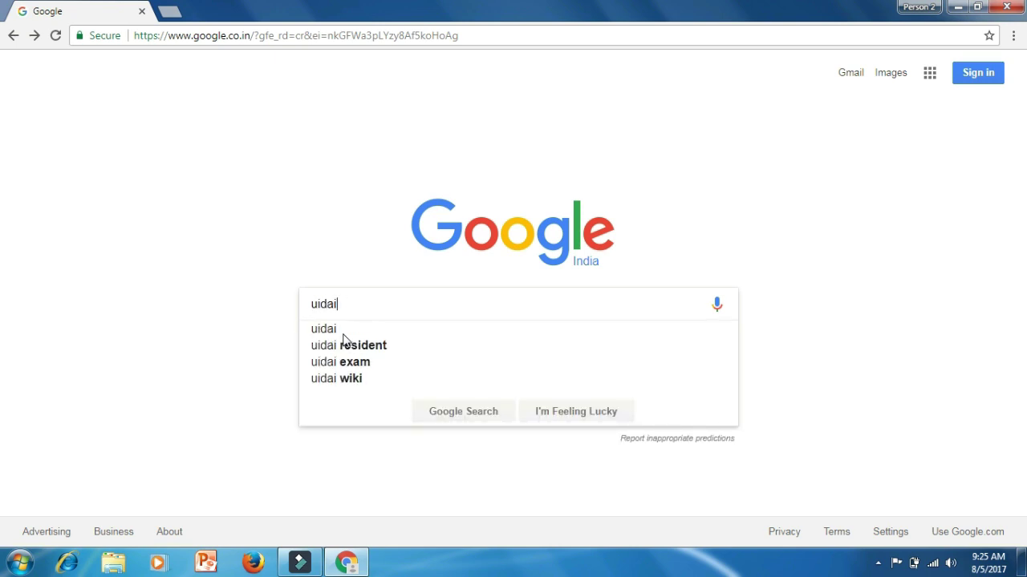
key("Return")
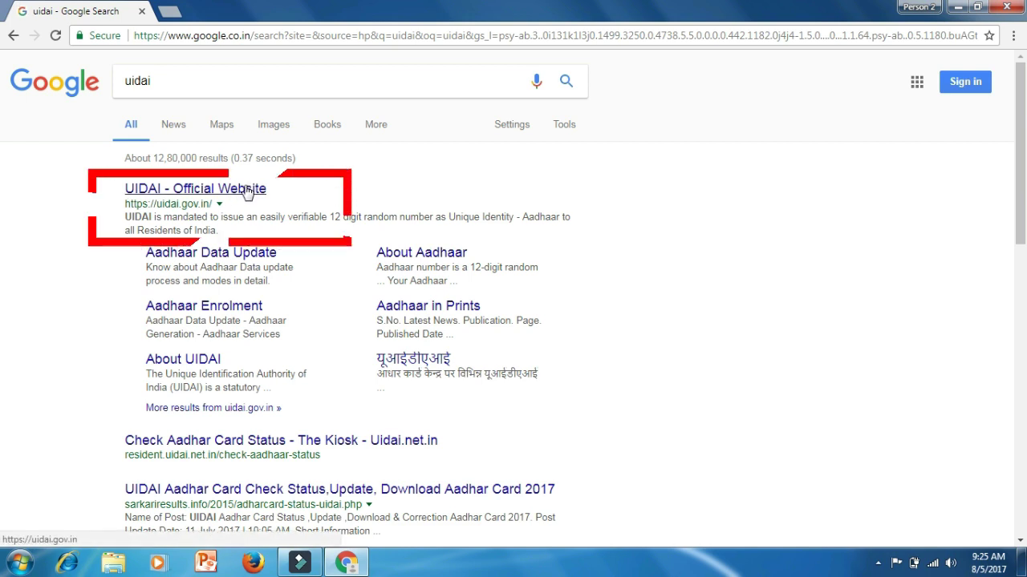
Open the UIDAI official website and launch Update Aadhaar Details (Online) in a new tab.
left_click(247, 190)
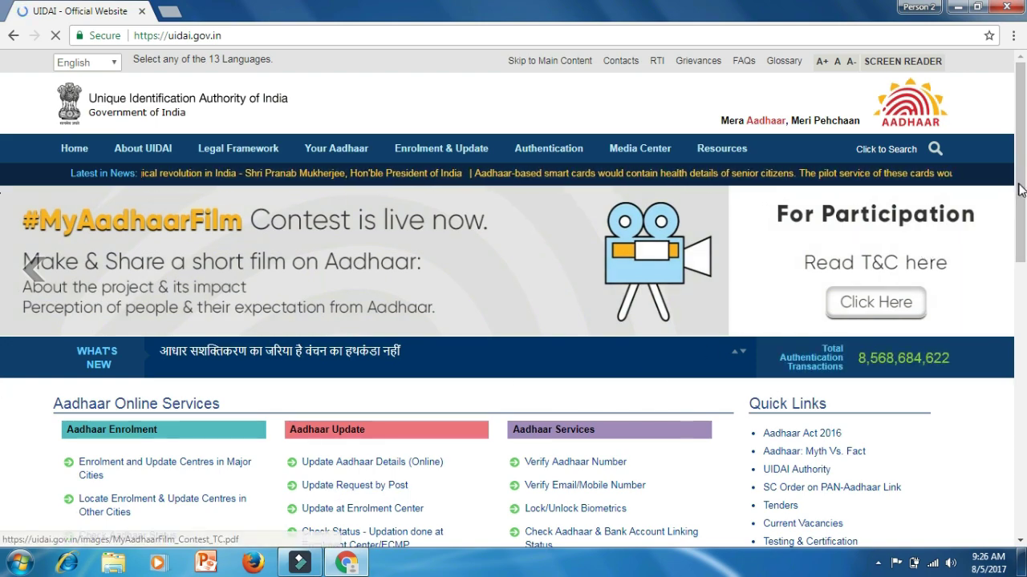
scroll(2, 240, "down", 3)
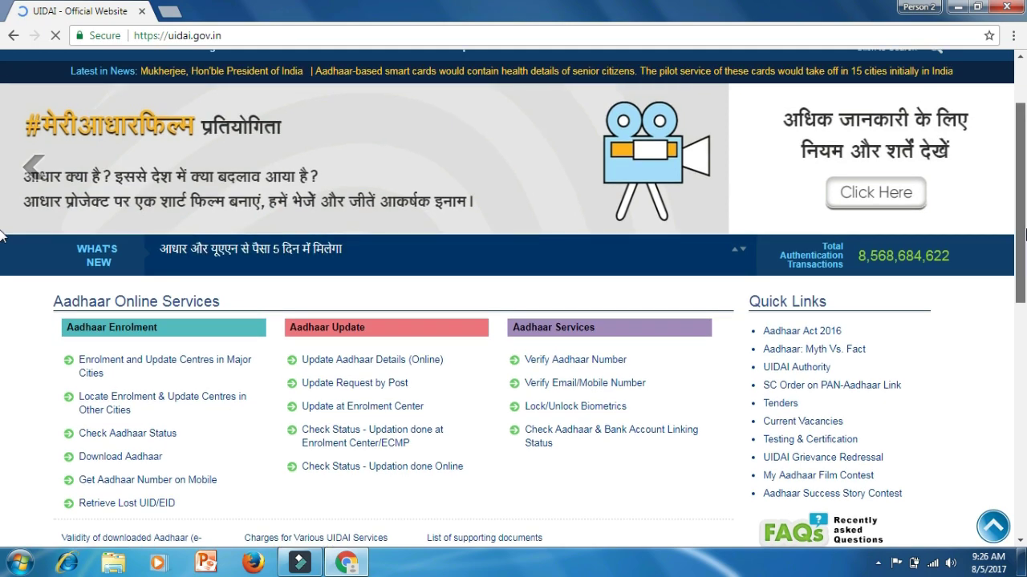
scroll(1, 238, "up", 1)
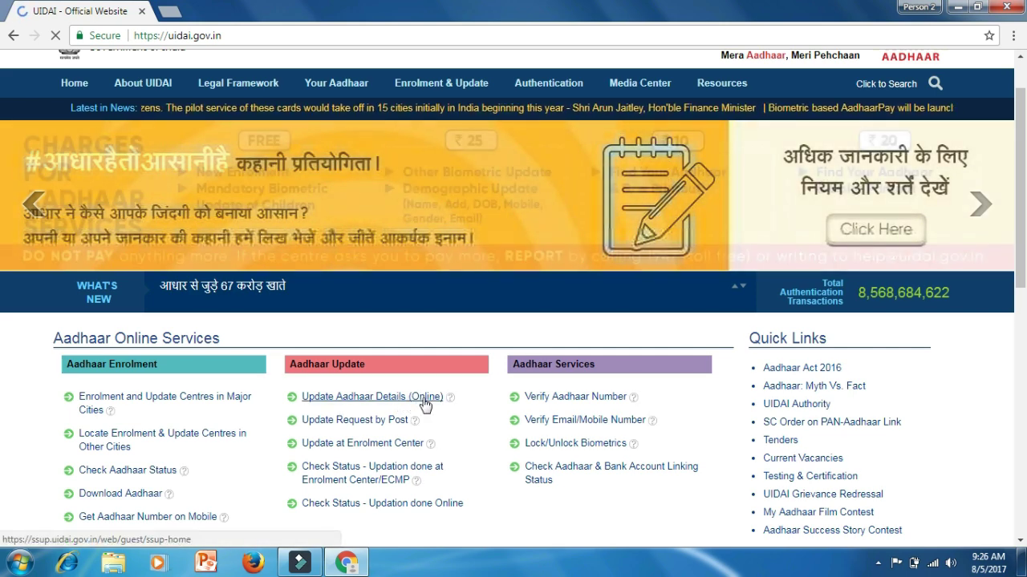
left_click(423, 401)
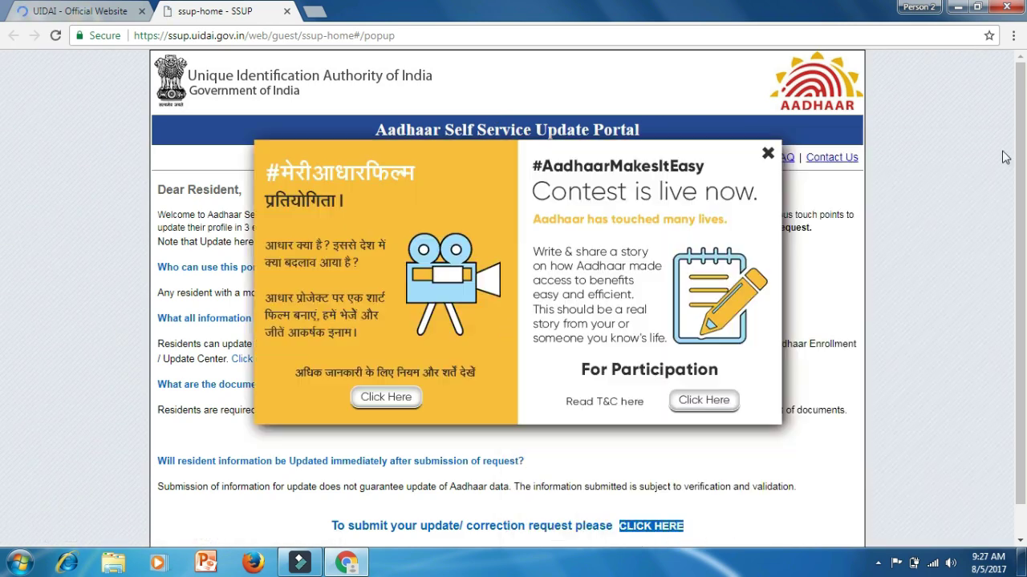
Close the contest popup and choose to submit a new update request.
left_click(768, 154)
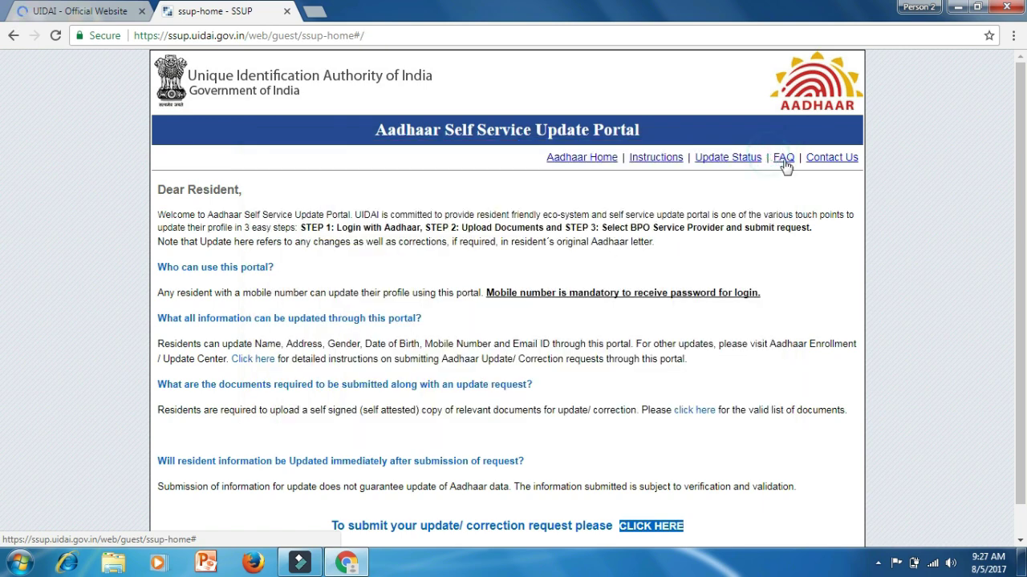
scroll(1022, 148, "down", 1)
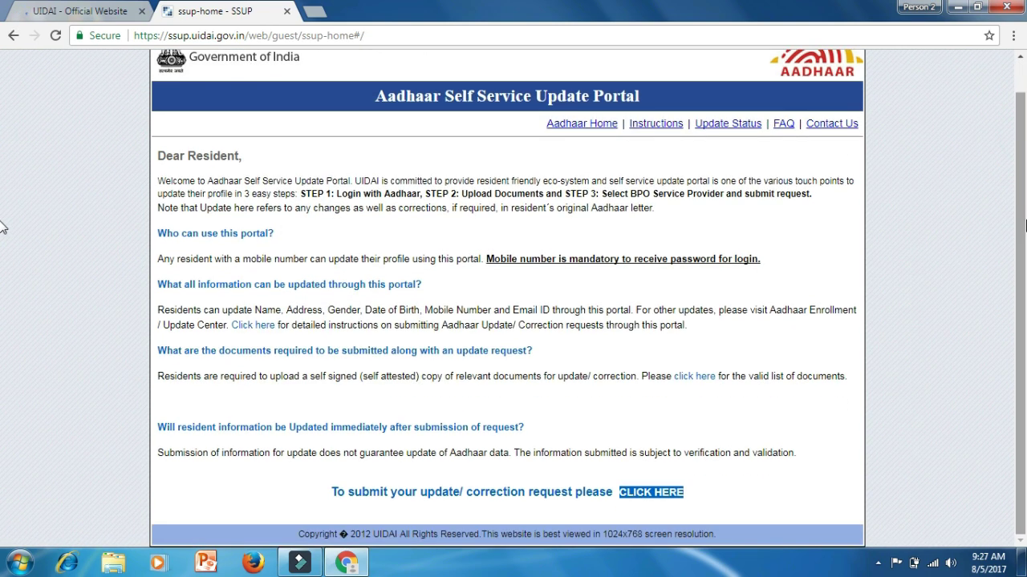
left_click(778, 458)
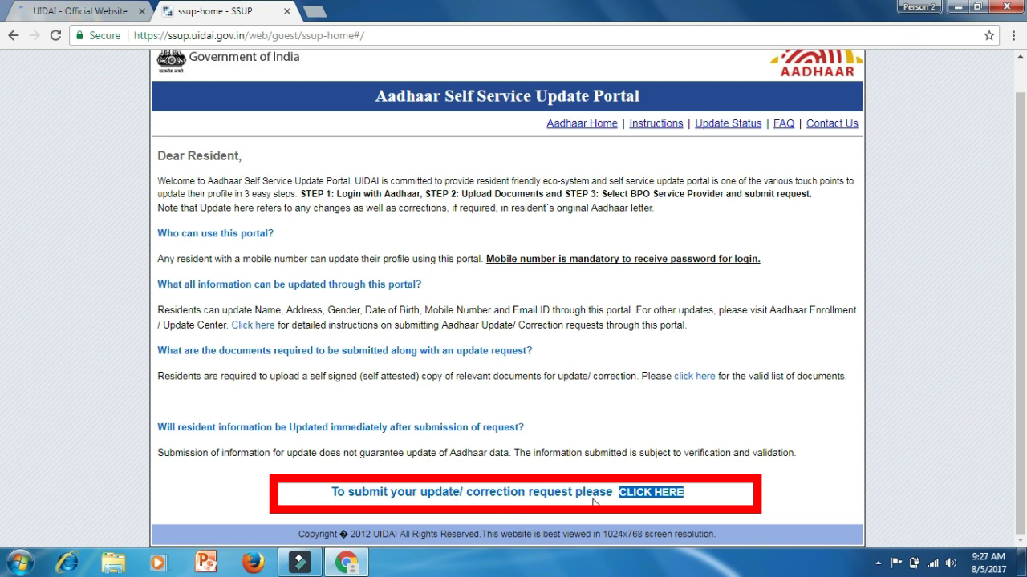
left_click(650, 497)
left_click(661, 497)
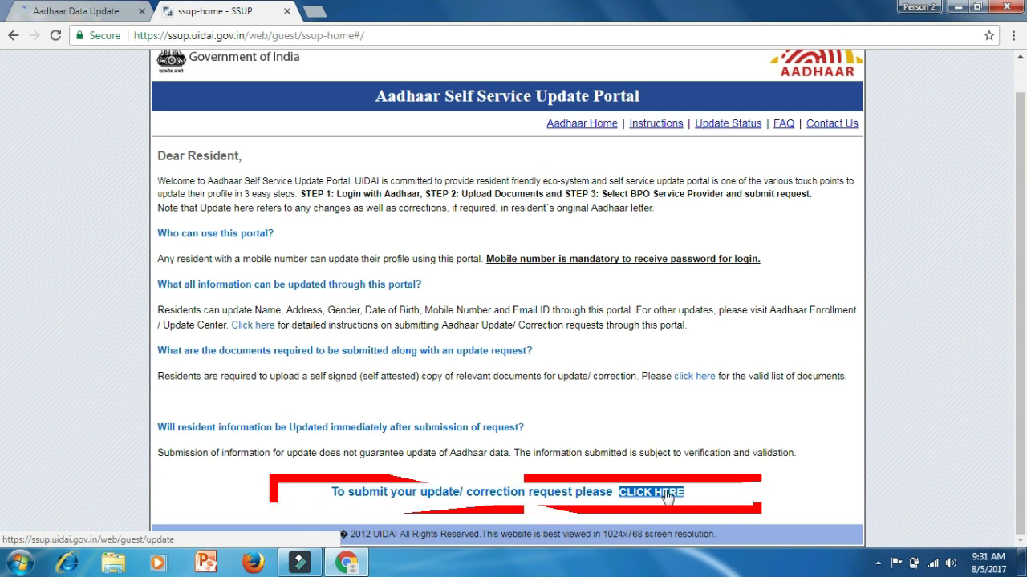
Enter the Aadhaar number and the captcha text, then request an OTP.
left_click(666, 493)
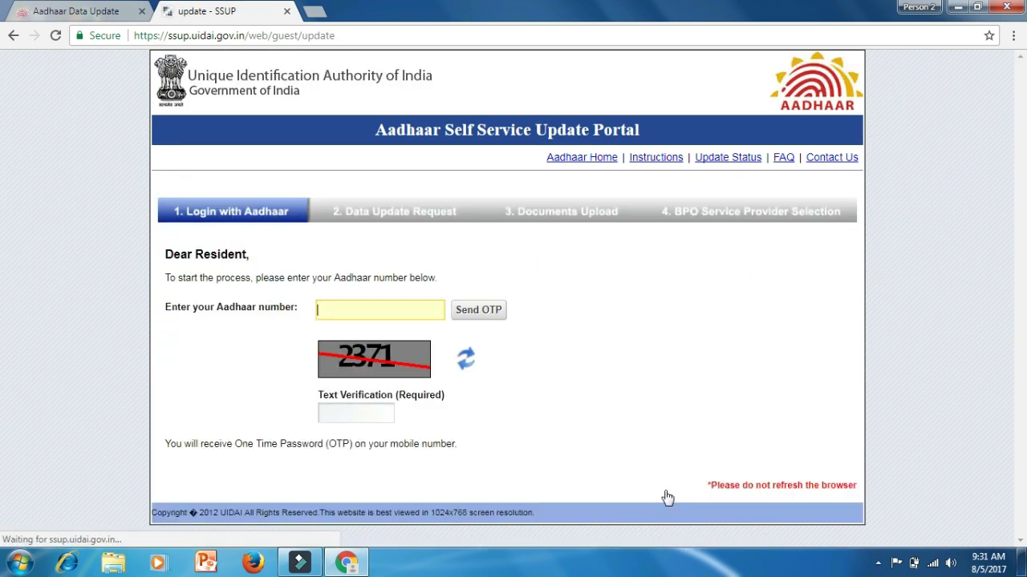
left_click(406, 311)
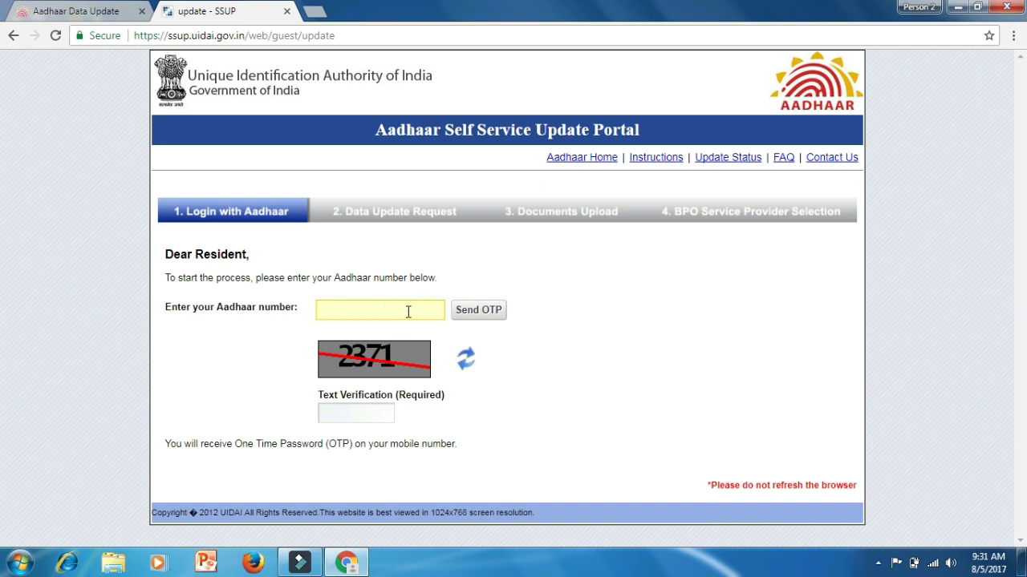
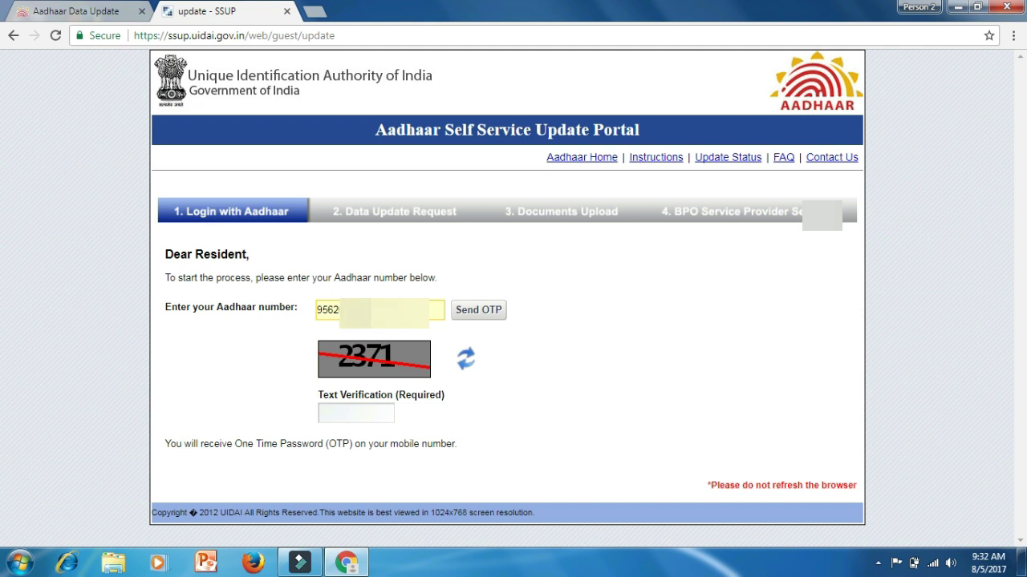
left_click(376, 416)
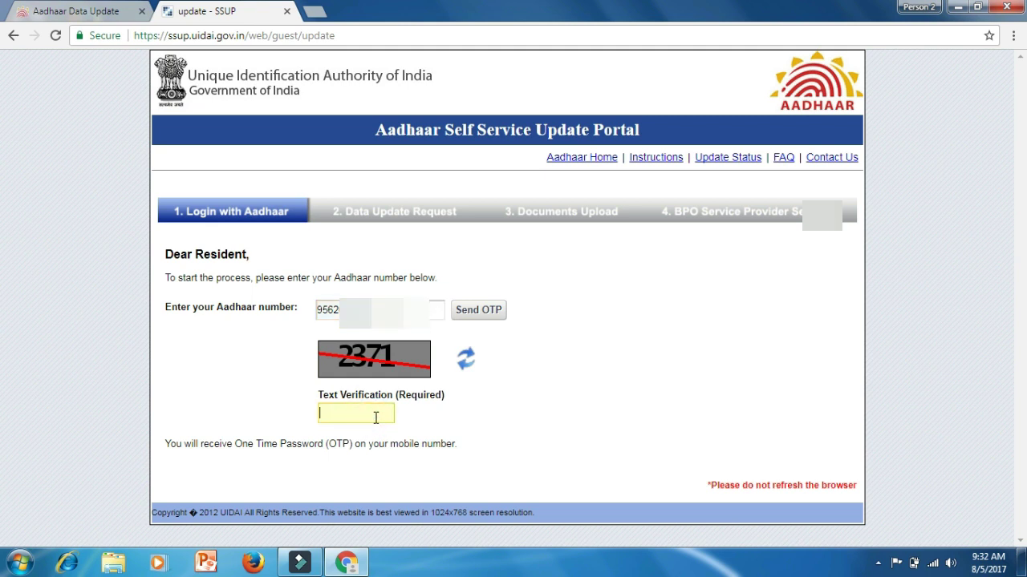
left_click(487, 314)
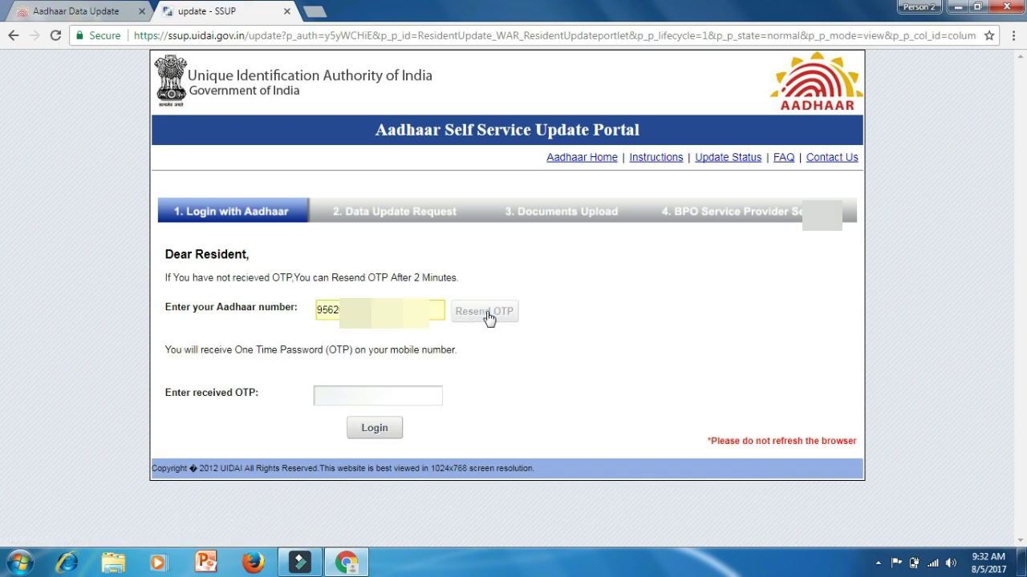
Enter the OTP received on the mobile and log in.
left_click(398, 399)
left_click(398, 399)
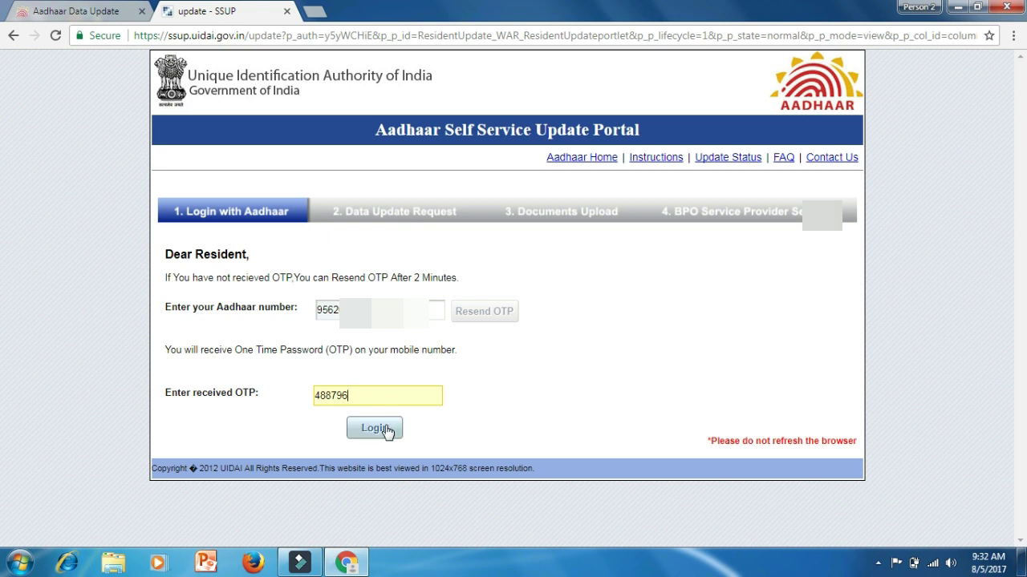
left_click(389, 431)
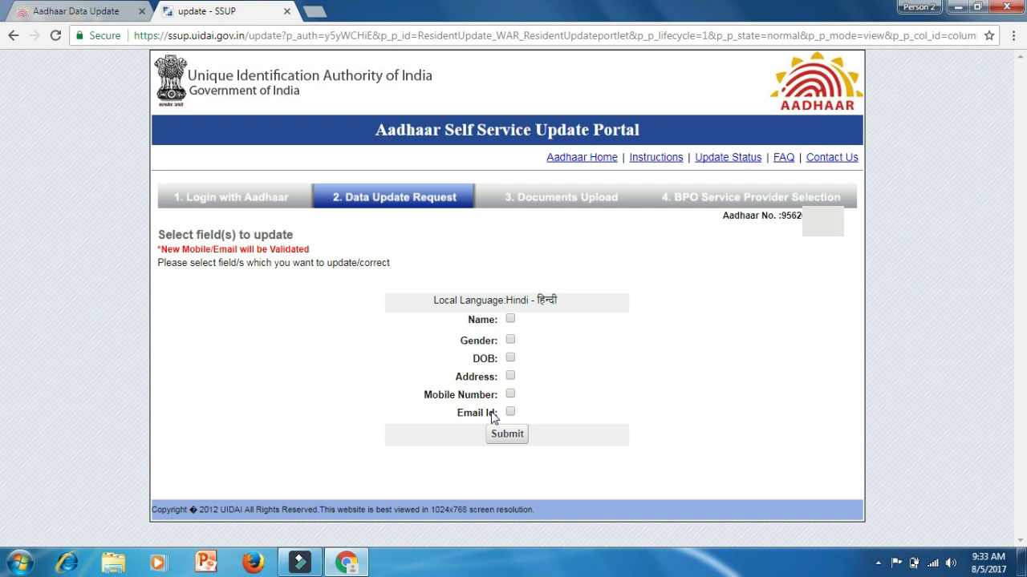
Try Name first, then go back and submit Email Id as the only field to update.
left_click(511, 319)
left_click(507, 437)
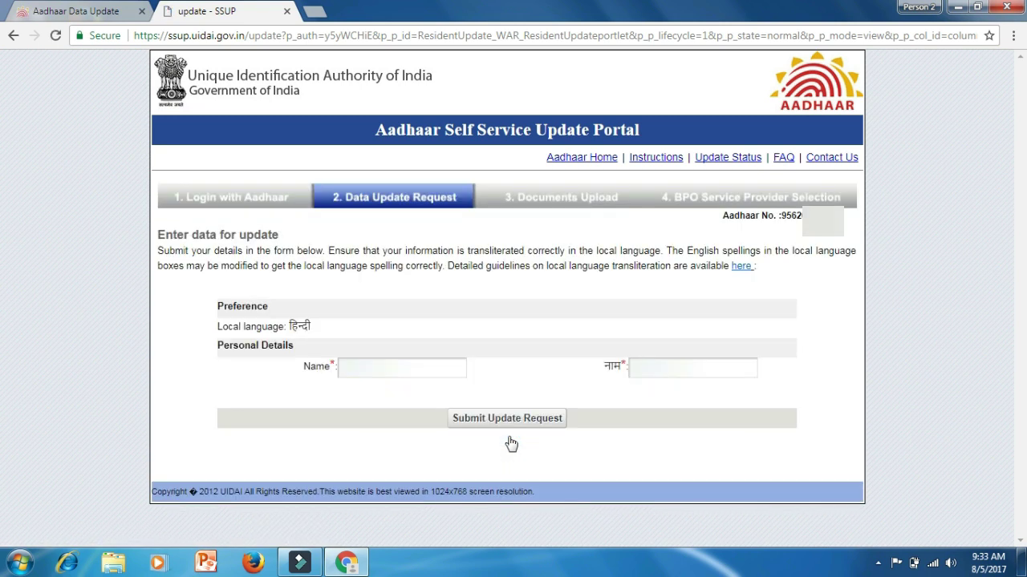
left_click(426, 372)
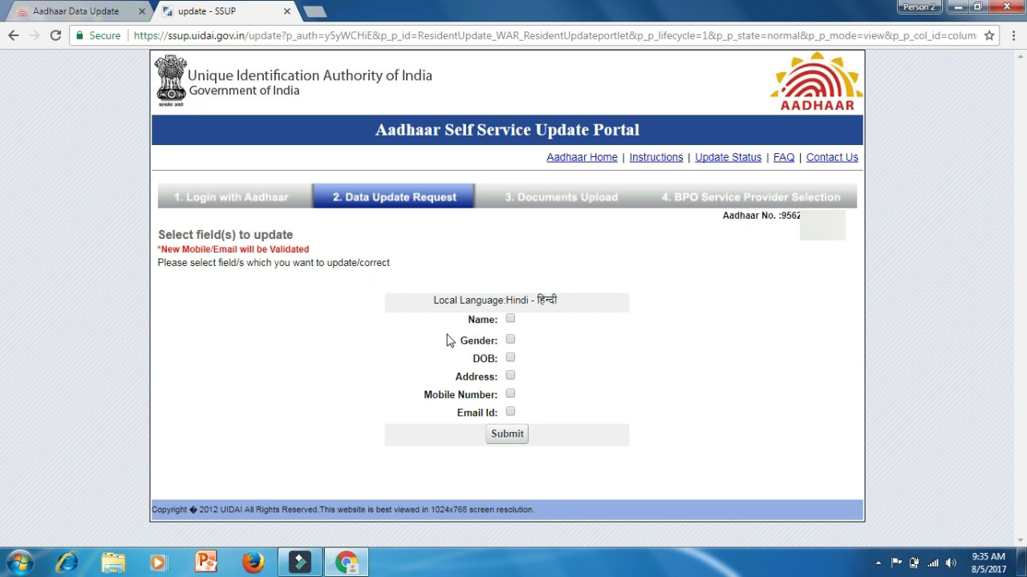
left_click(510, 413)
left_click(509, 439)
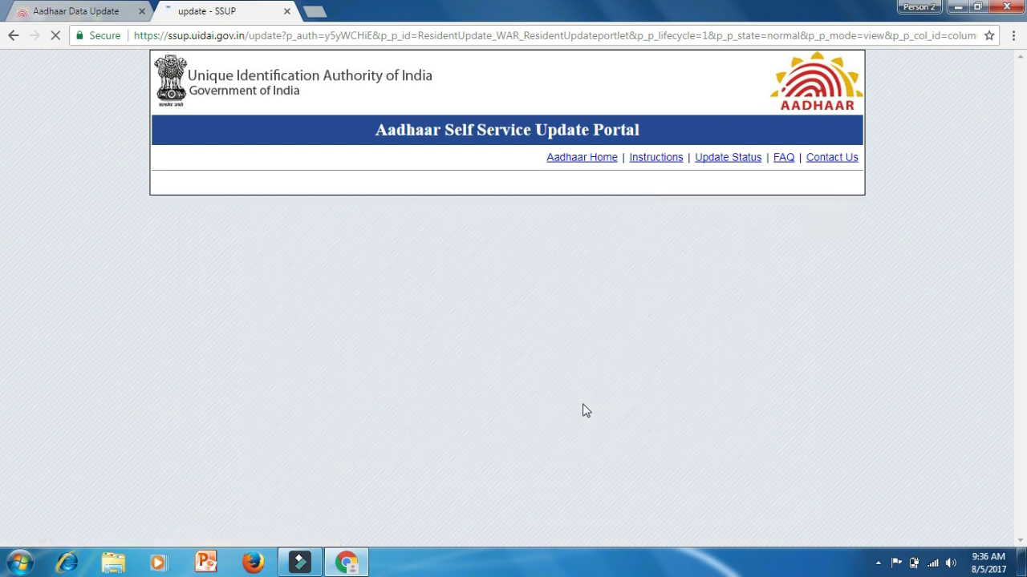
Enter the new email address, submit it, and confirm the reviewed details to proceed.
type("prad")
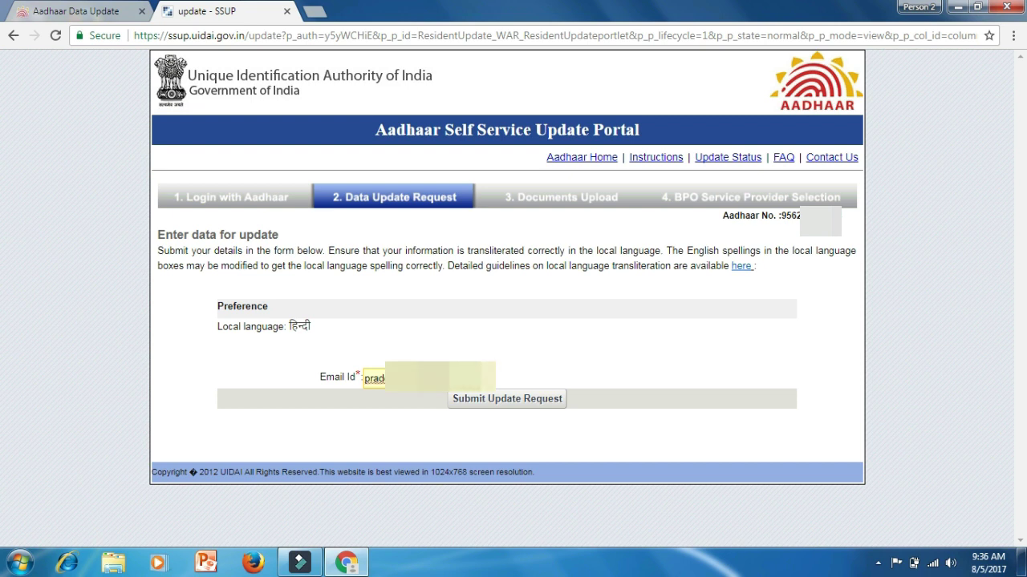
left_click(509, 403)
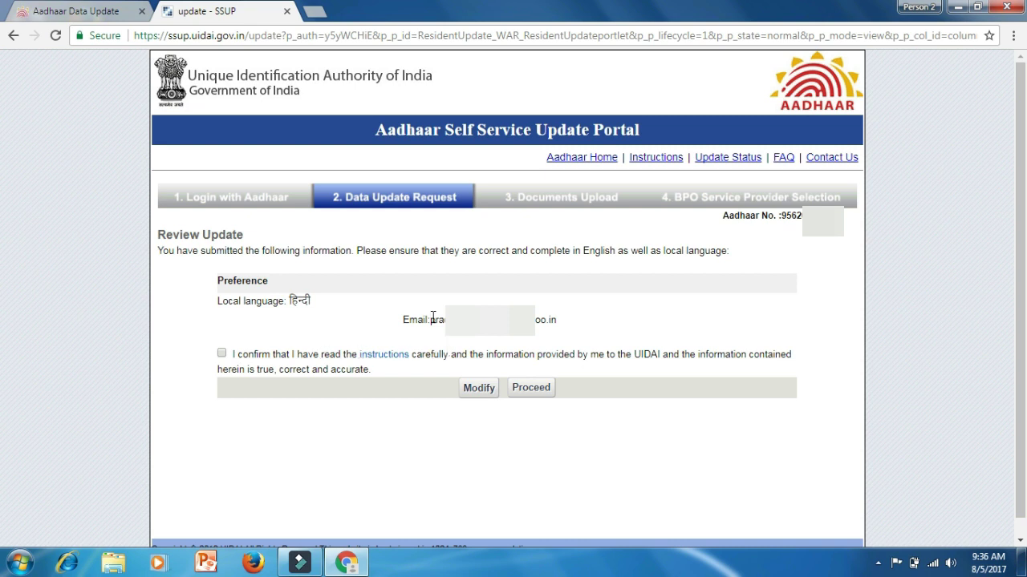
left_click(222, 353)
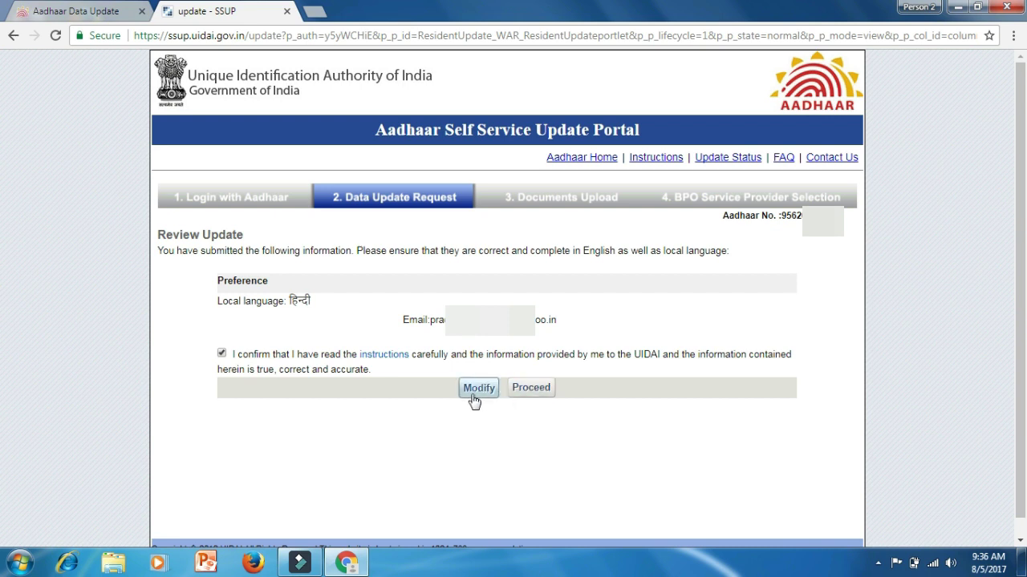
left_click(529, 393)
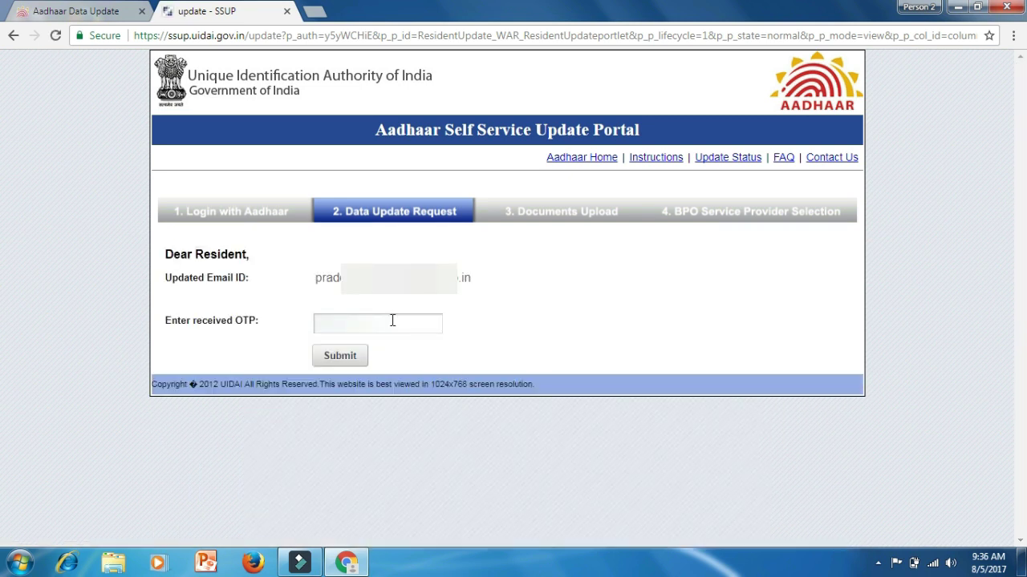
Enter the email verification OTP and submit it to complete the update request.
left_click(391, 324)
left_click(378, 325)
left_click(340, 355)
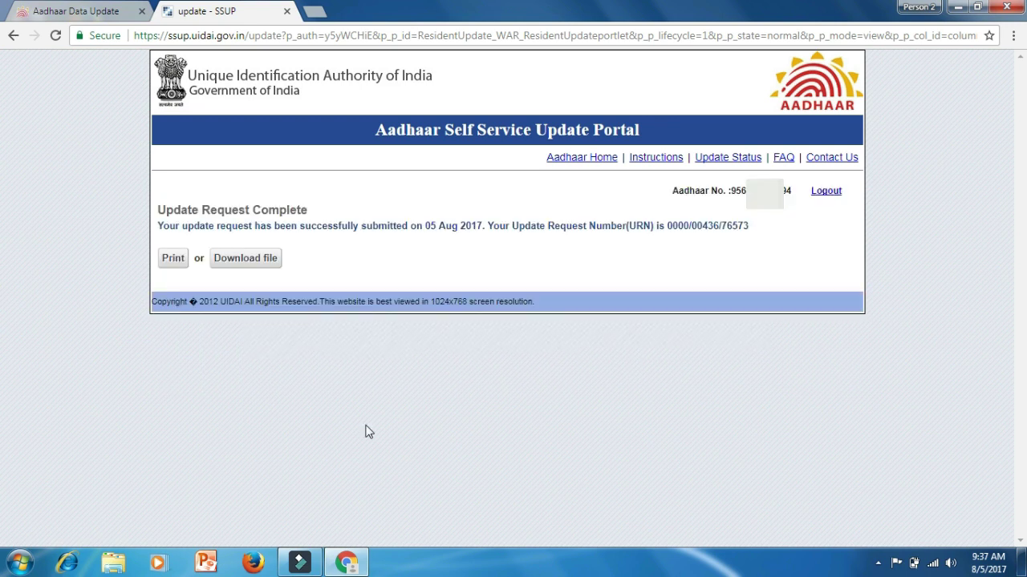